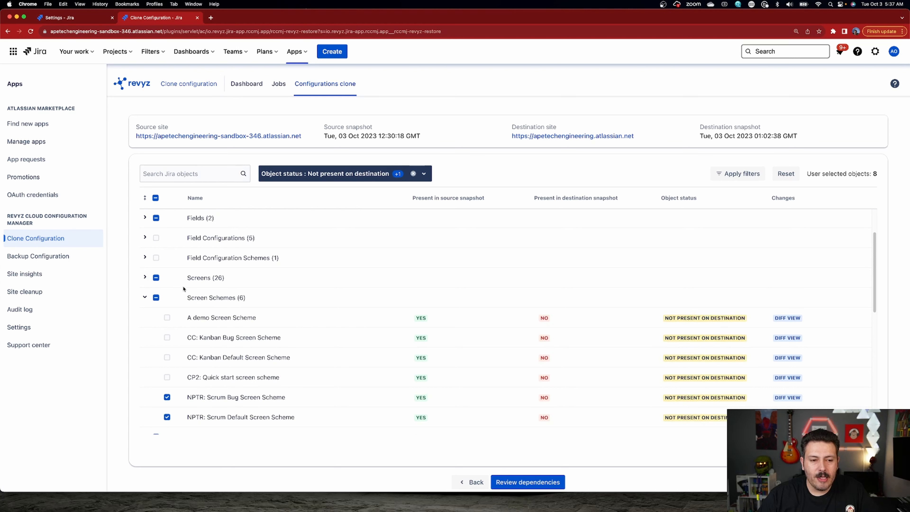
# - Examine the before-and-after differences for A demo Screen Scheme, then close the comparison
pyautogui.scroll(2, 215, 306)
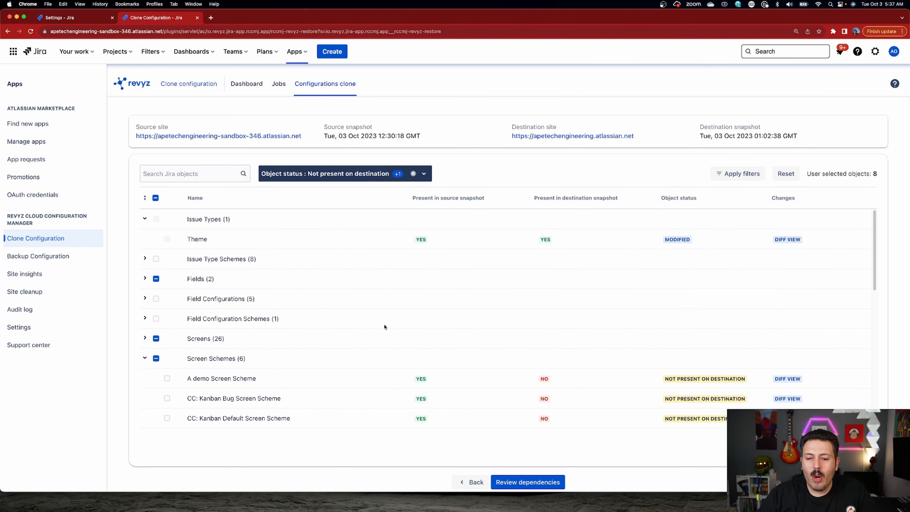
pyautogui.click(787, 378)
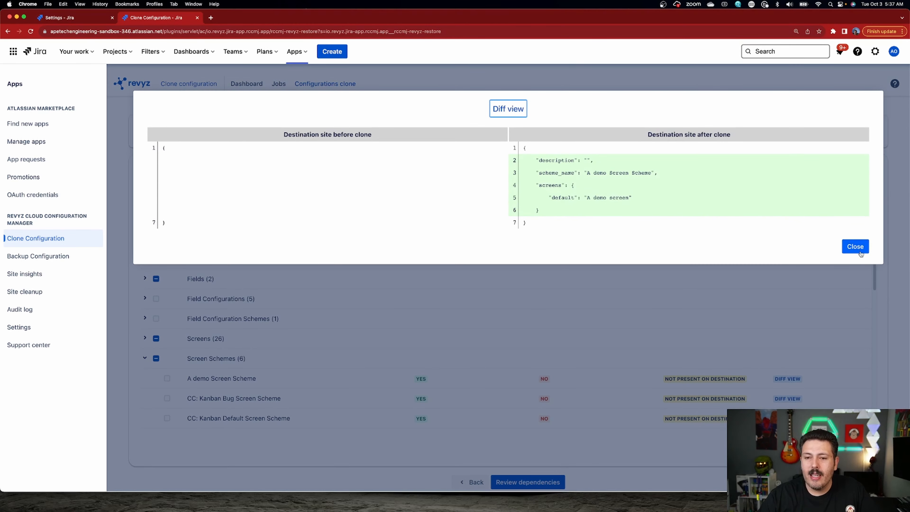
pyautogui.click(854, 247)
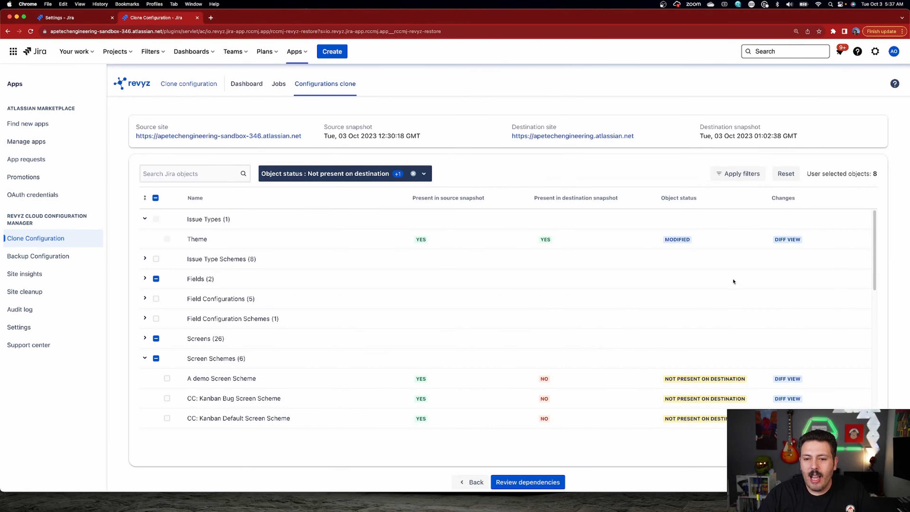
pyautogui.scroll(-3, 653, 307)
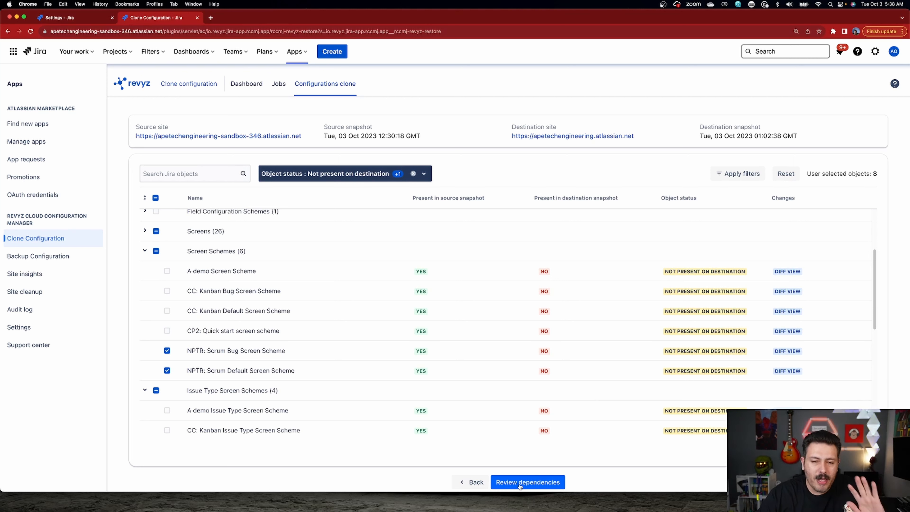
# - Proceed to the dependency review and inspect the dependent screen schemes, screens and fields
pyautogui.click(520, 482)
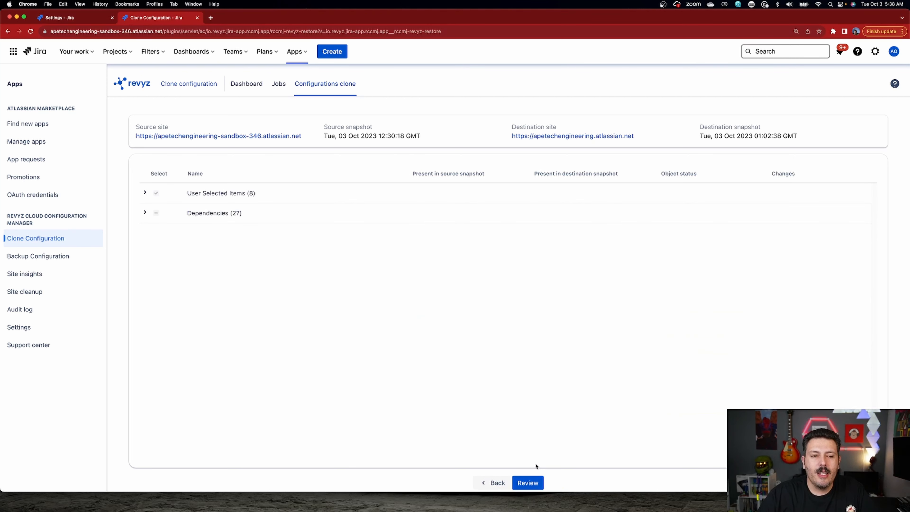
pyautogui.click(145, 212)
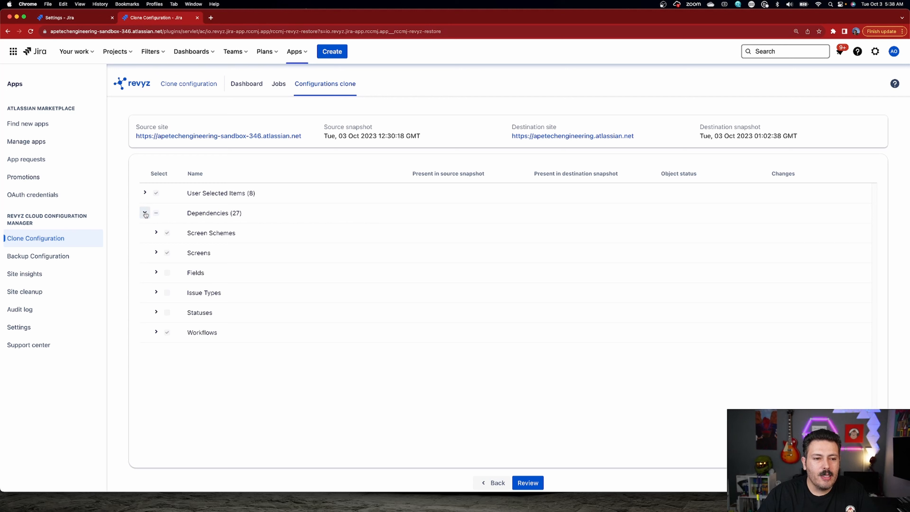
pyautogui.click(156, 232)
pyautogui.click(156, 291)
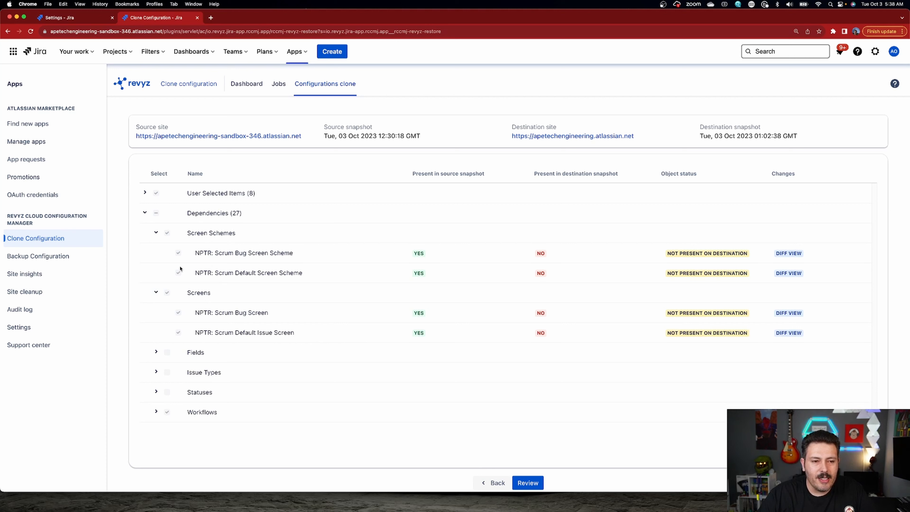
pyautogui.click(156, 351)
pyautogui.scroll(-5, 432, 380)
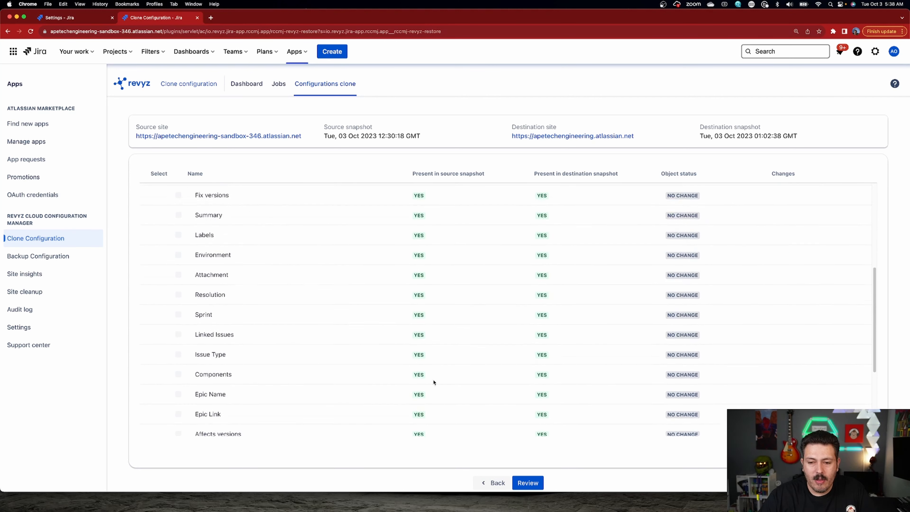
# - Continue to the final review and start the configuration clone, confirming with the site name apetechengineering-sandbox-346
pyautogui.click(526, 482)
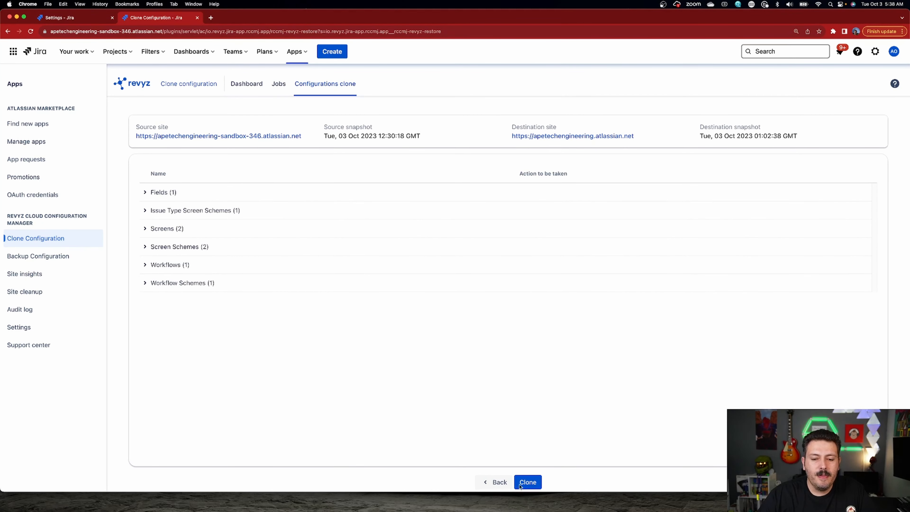
pyautogui.click(527, 482)
pyautogui.write('apetechengineering-sandbox-346')
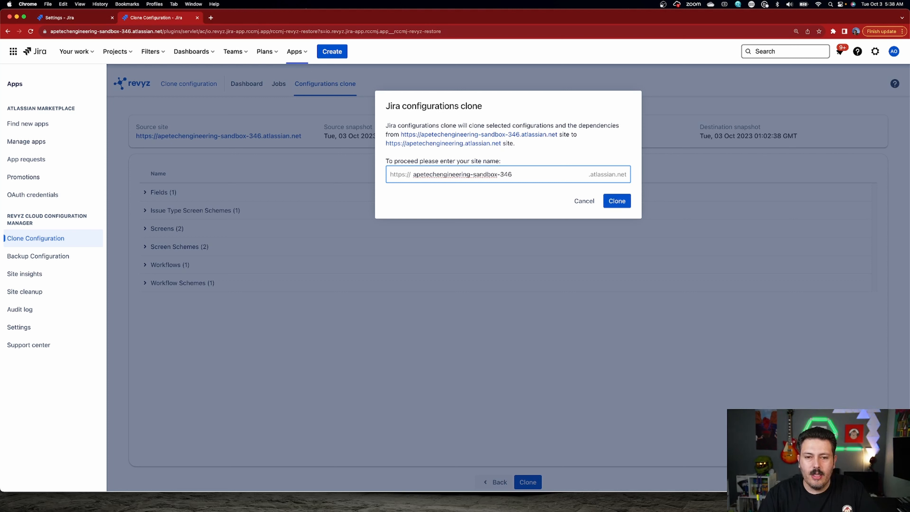
pyautogui.click(622, 203)
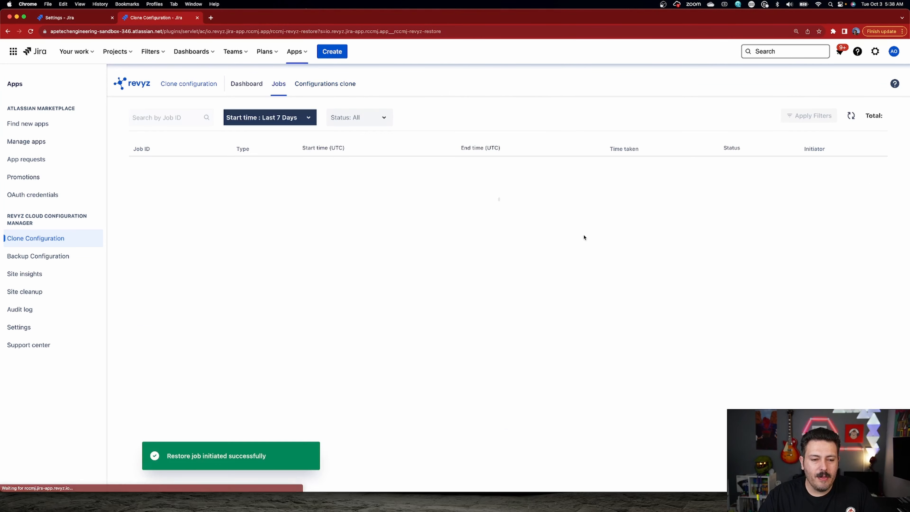
# - Open the details of the started clone job and follow its Screen entry to the destination site's screens
pyautogui.click(140, 166)
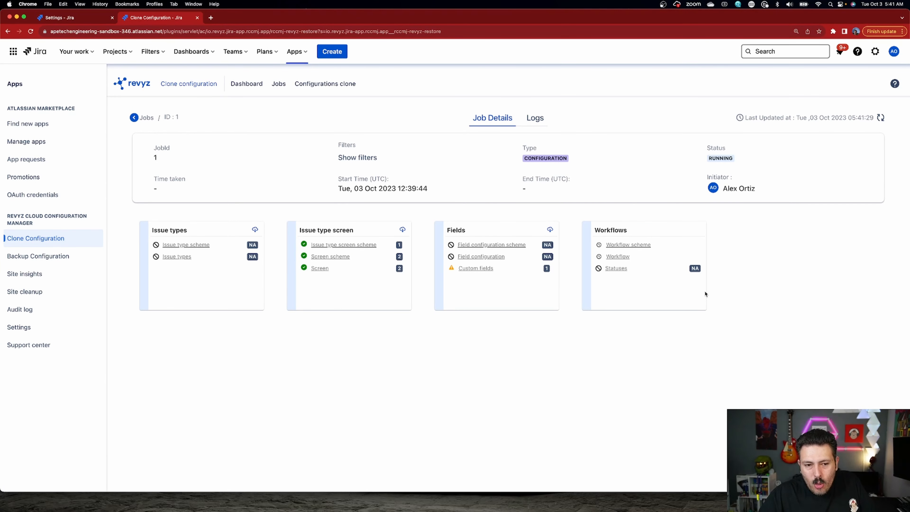
pyautogui.click(320, 268)
# - Check the project key in the sandbox's recent projects and filter the destination site's screens by NPTR
pyautogui.click(170, 174)
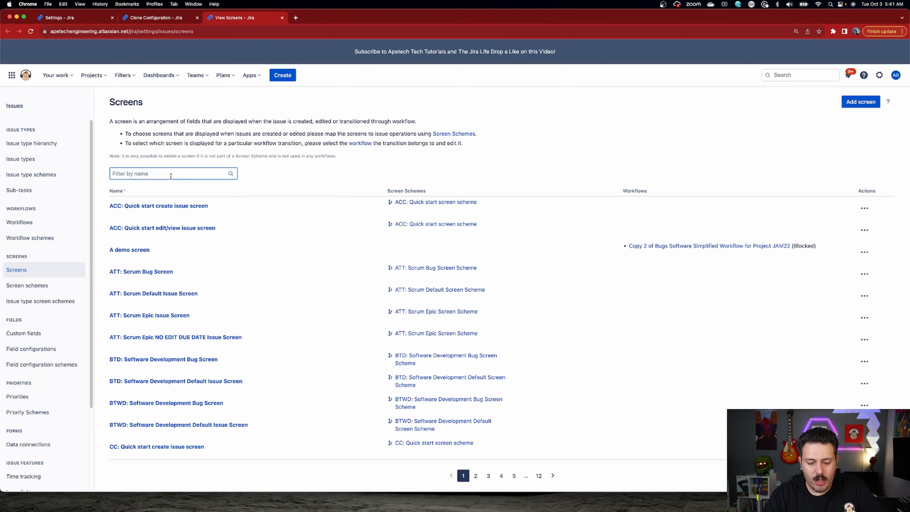
pyautogui.write('N')
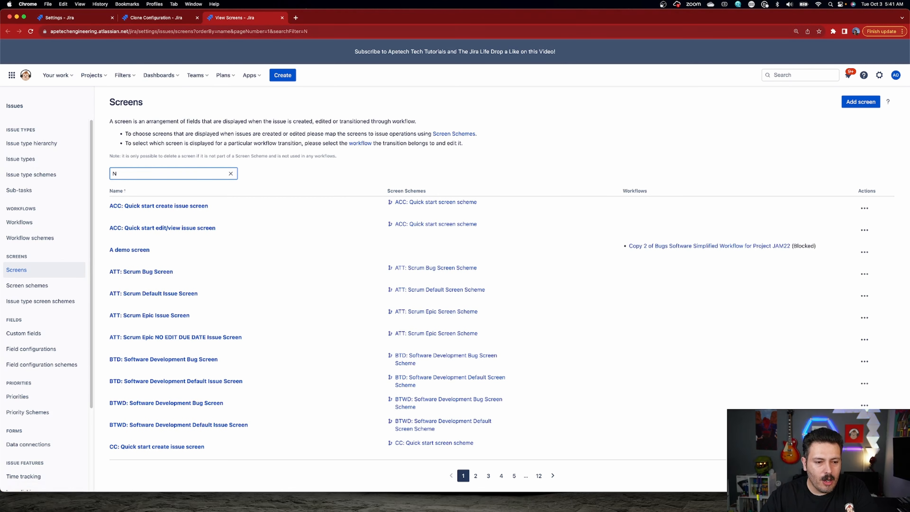
pyautogui.write('T')
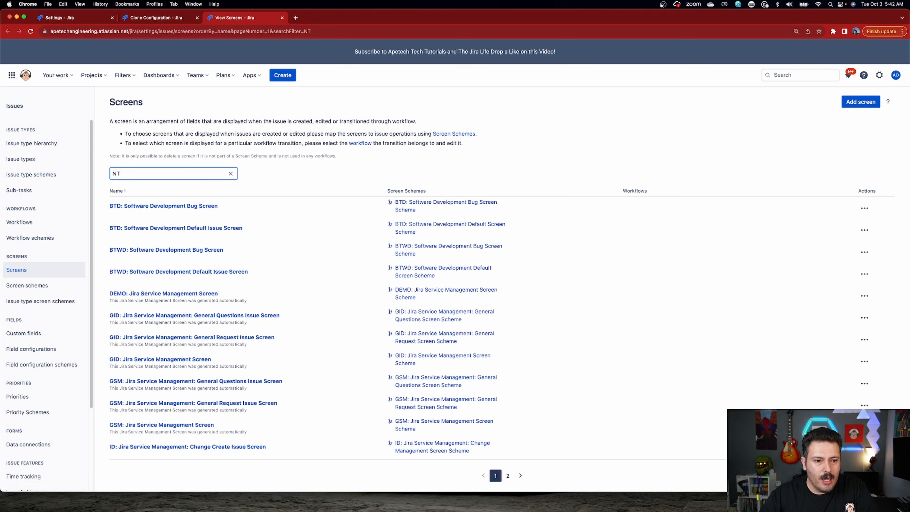
pyautogui.click(64, 18)
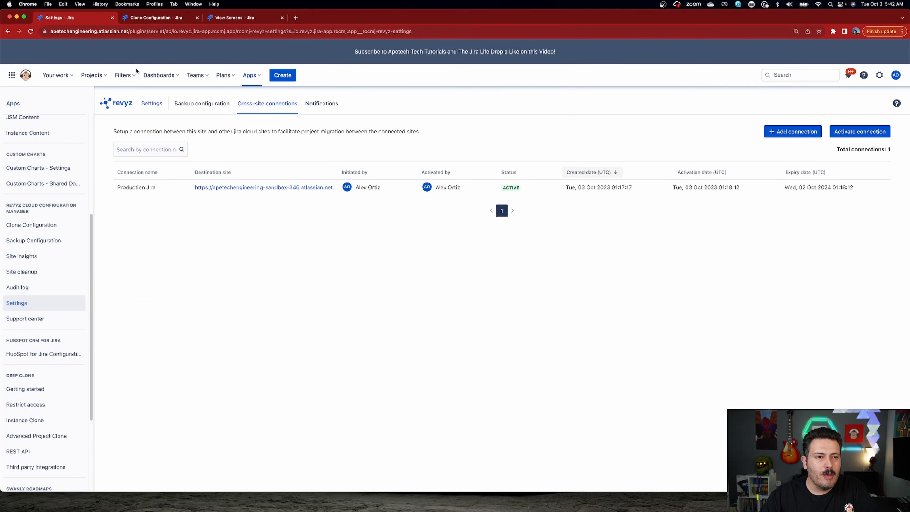
pyautogui.click(145, 22)
pyautogui.click(119, 56)
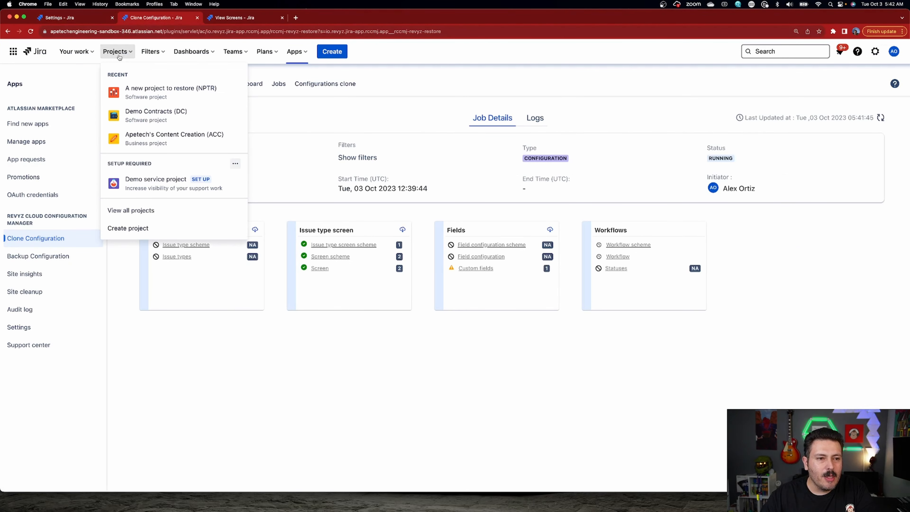
pyautogui.click(244, 17)
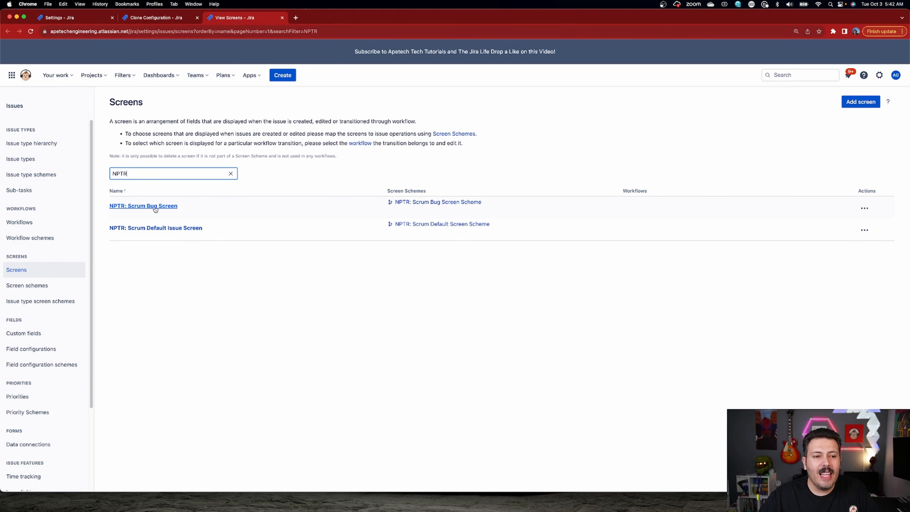
# - Return to the clone job's details and open the destination site's screen schemes from there
pyautogui.click(157, 19)
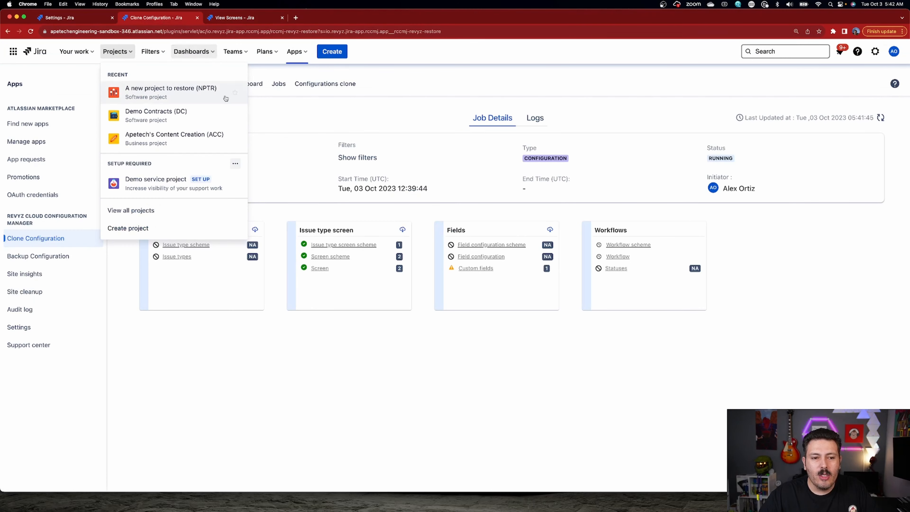
pyautogui.click(526, 370)
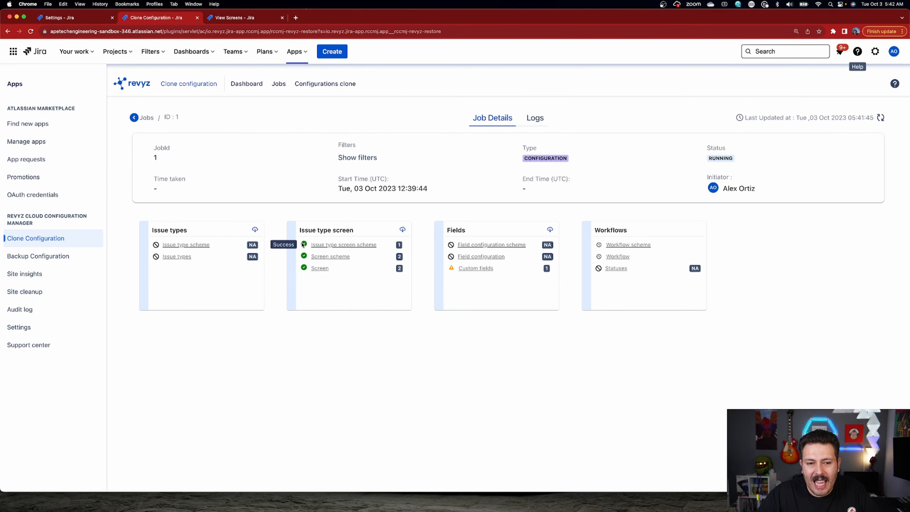
pyautogui.click(329, 256)
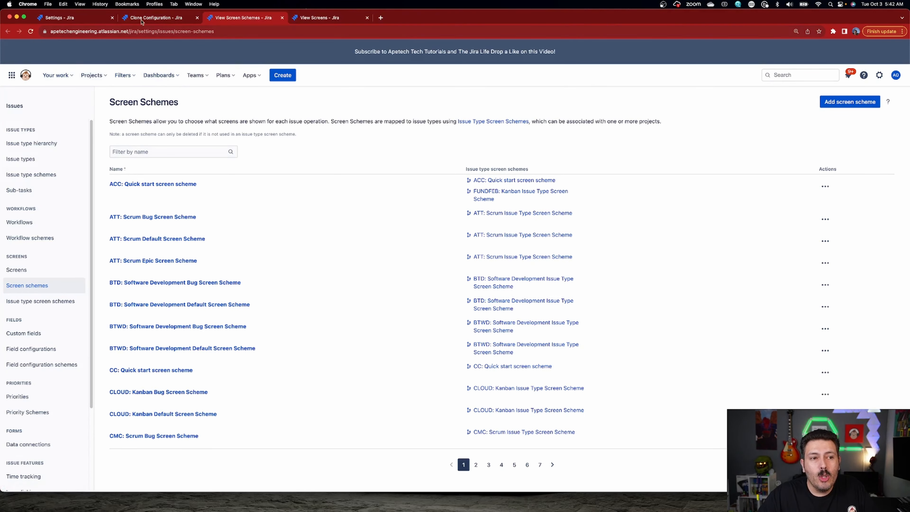
# - Search the destination site's custom fields for "custard"
pyautogui.click(142, 22)
pyautogui.click(244, 18)
pyautogui.click(24, 334)
pyautogui.click(156, 144)
pyautogui.write('custard')
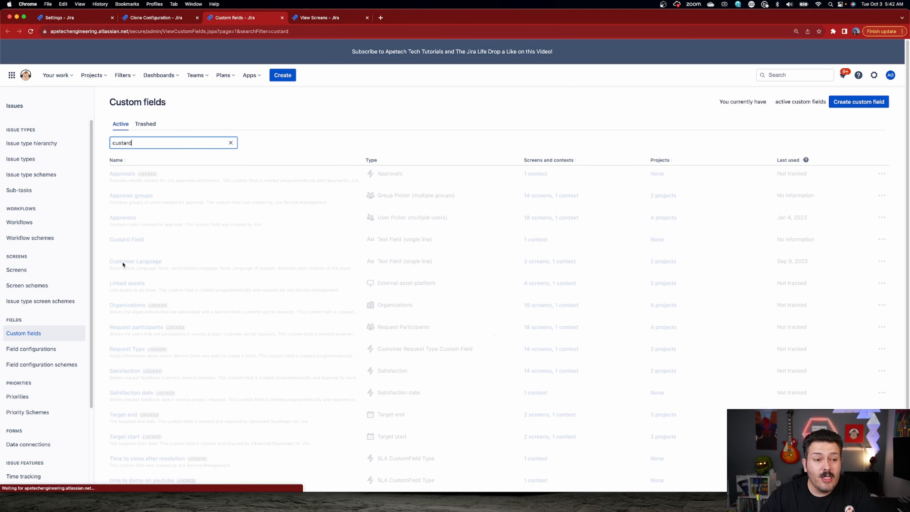